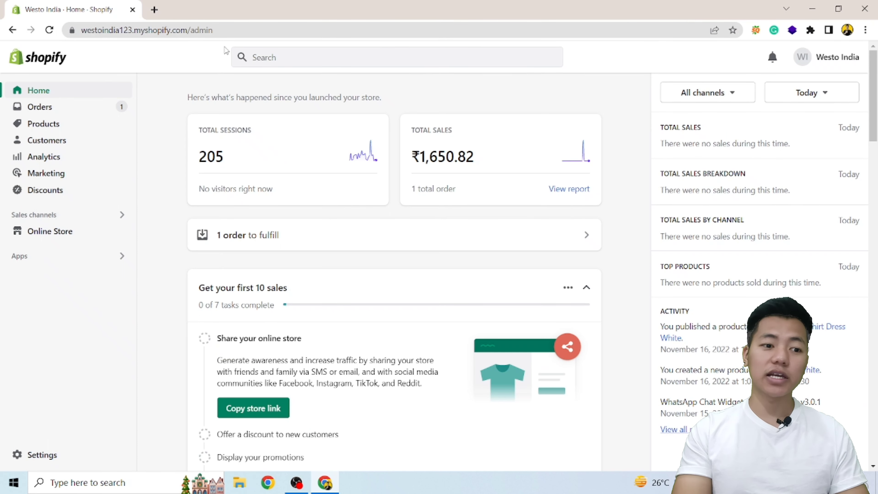
Start creating a new discount of the type Amount off products in the store's discounts section.
left_click(35, 192)
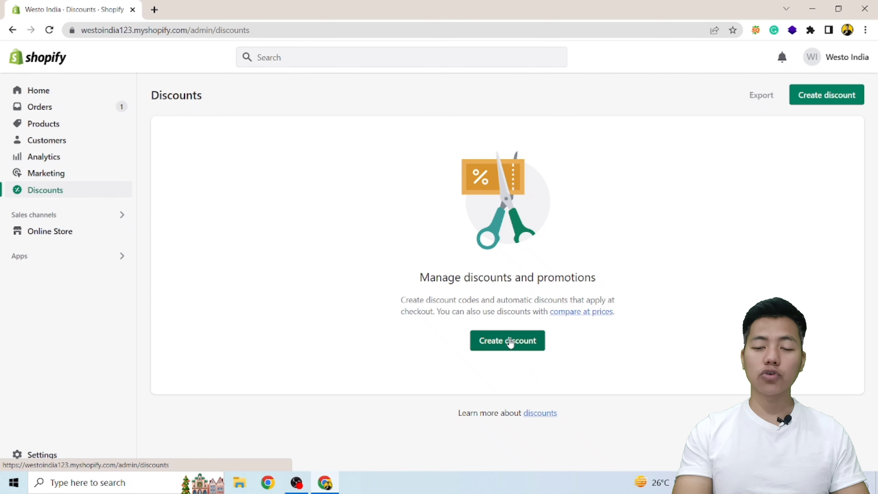
left_click(511, 342)
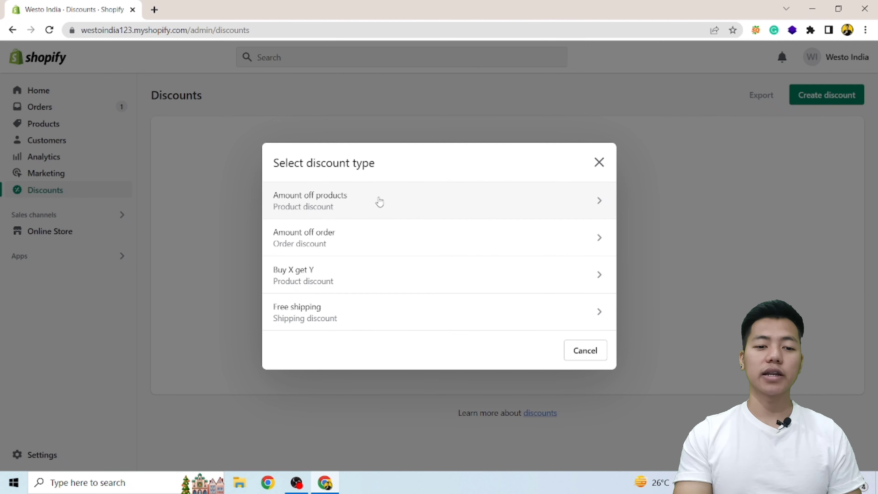
left_click(395, 200)
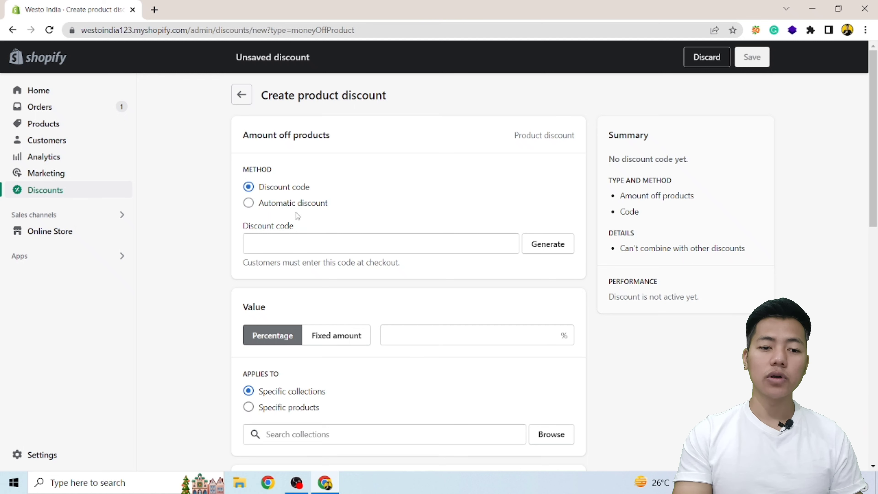
Enter WESTO20 as the discount code for the new product discount.
left_click(287, 249)
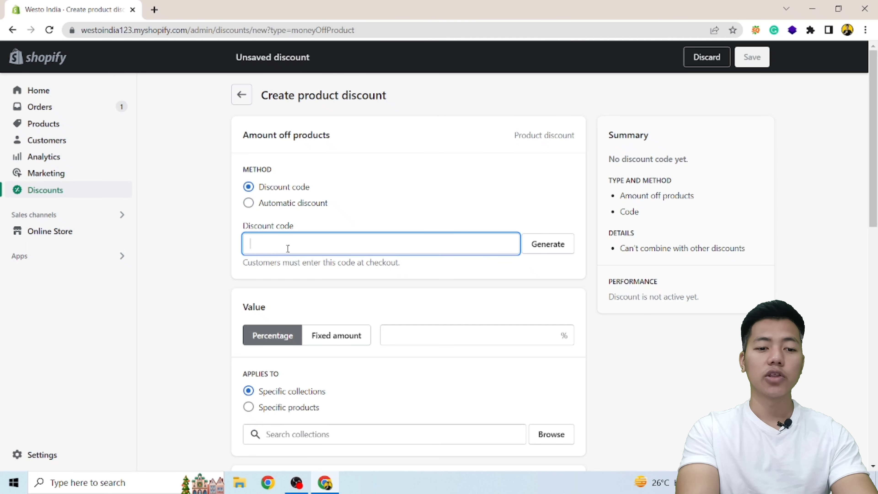
type("w")
key("BackSpace")
type("W")
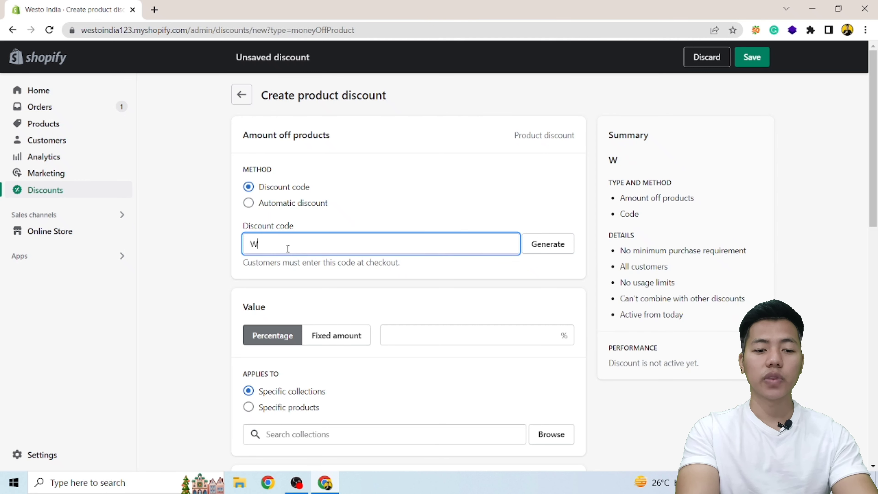
type("ESTO20")
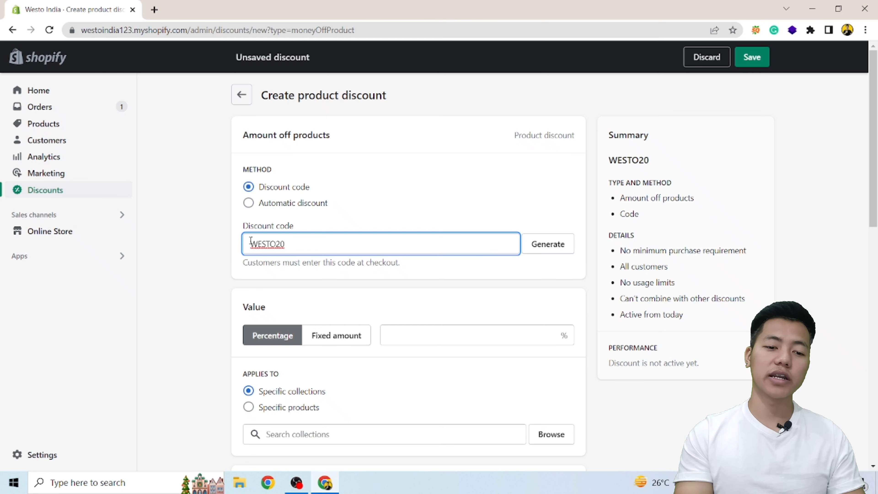
left_click_drag(251, 241, 287, 244)
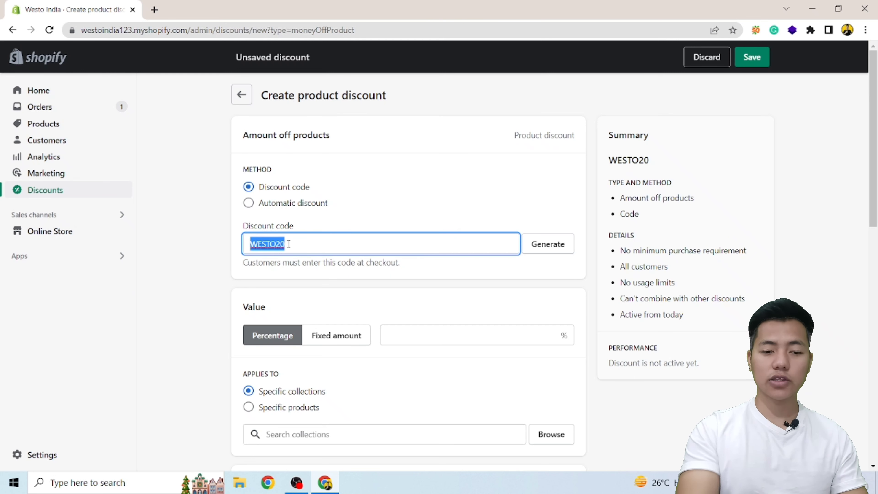
left_click(309, 244)
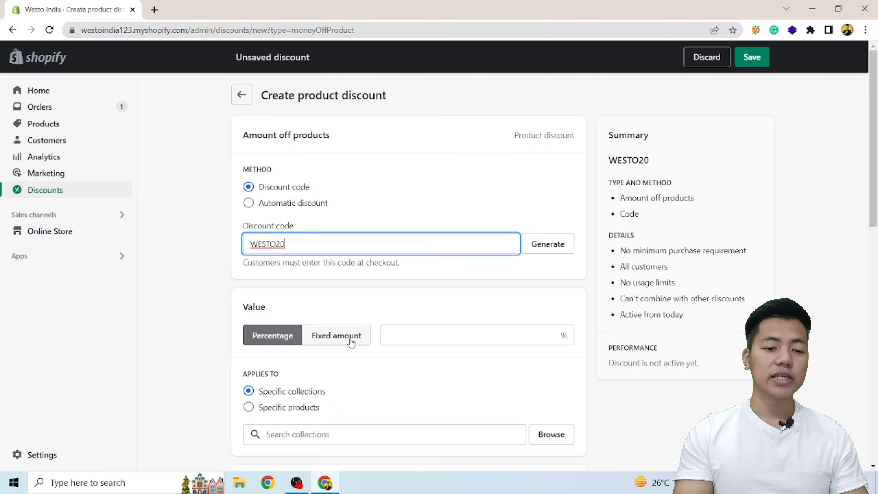
Set the discount value to 20 as a percentage rather than a fixed amount.
scroll(349, 339, "down", 2)
scroll(351, 342, "down", 1)
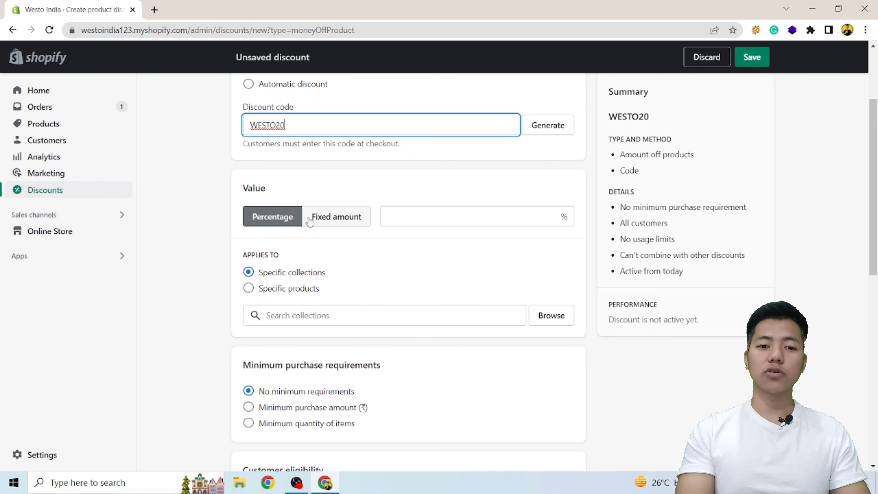
left_click(476, 218)
type("20")
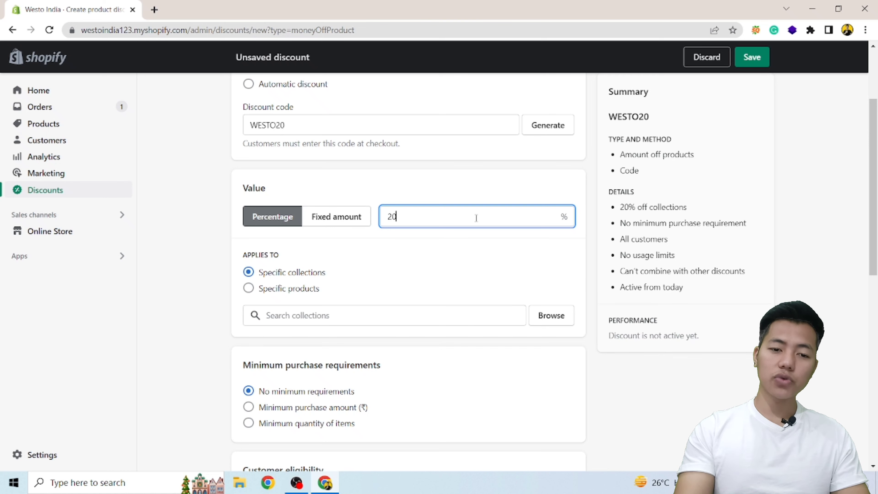
left_click(352, 216)
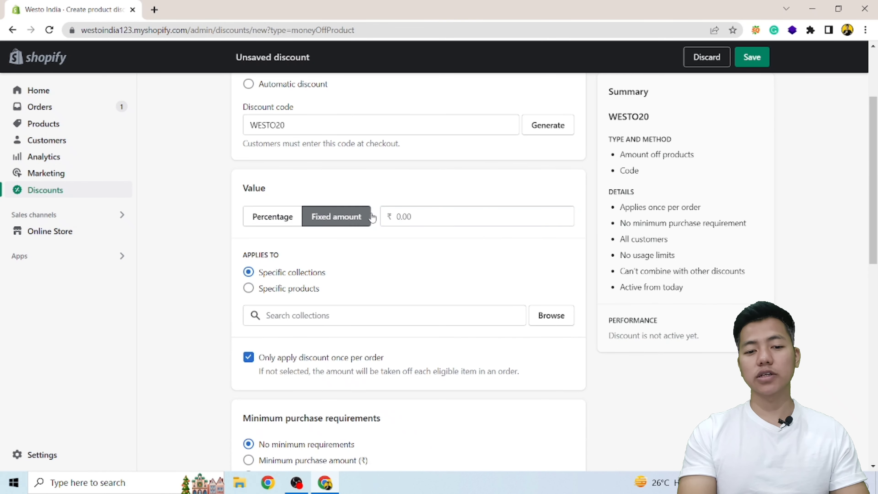
left_click(281, 217)
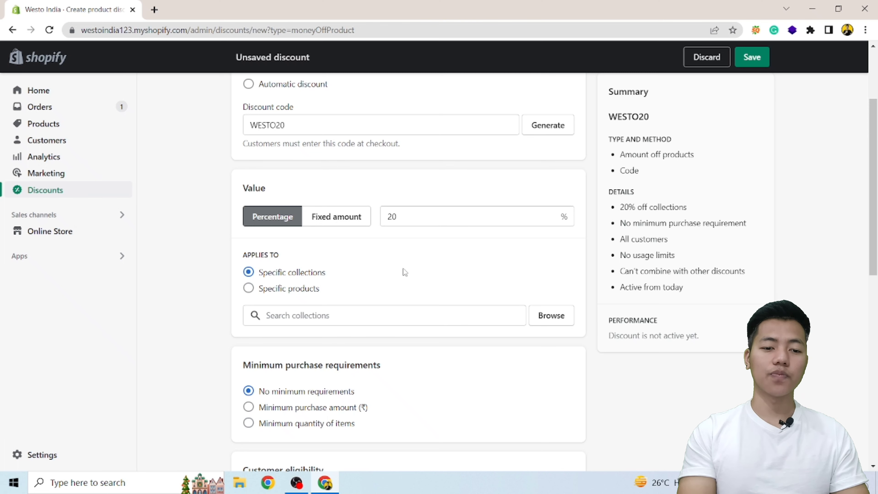
Apply the discount to the Co-ords, Dresses, Home page, Jumpsuit, Lingeries, Shrugs and Tops collections.
scroll(407, 266, "down", 2)
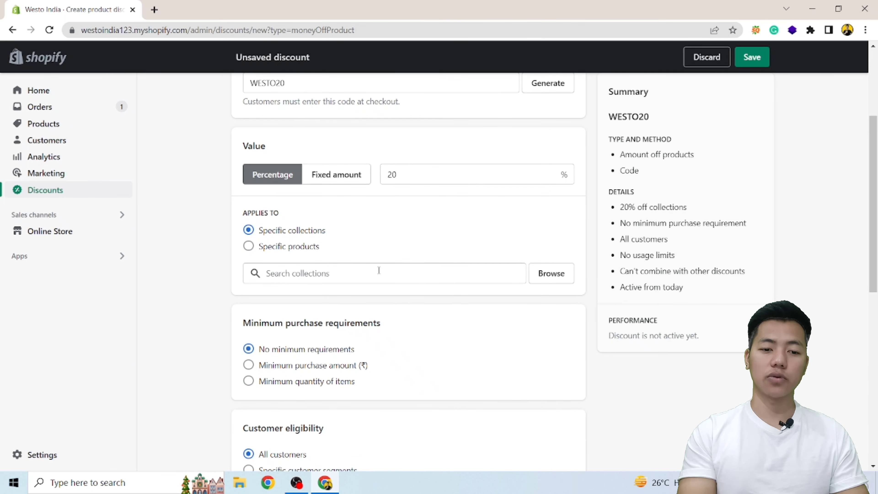
left_click(379, 270)
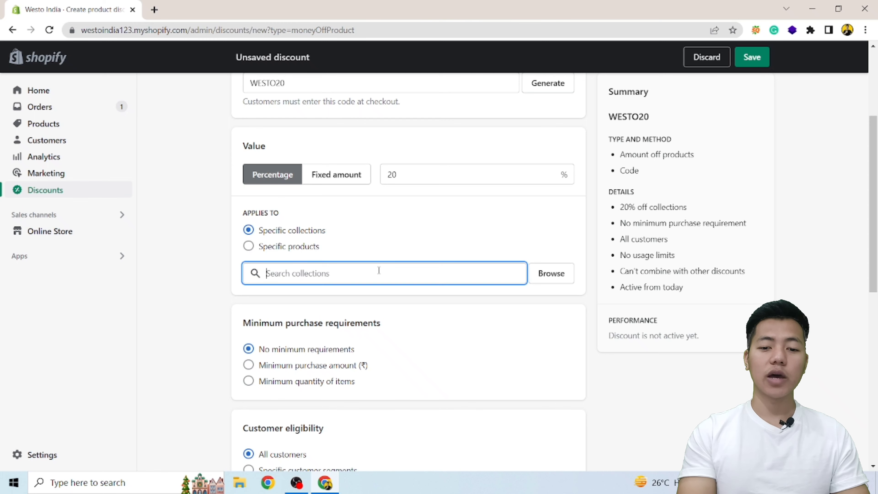
left_click(551, 275)
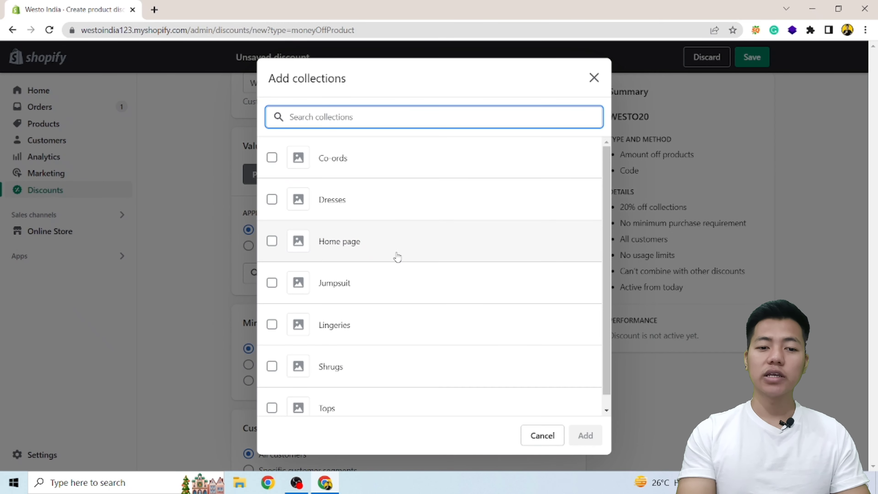
left_click(383, 167)
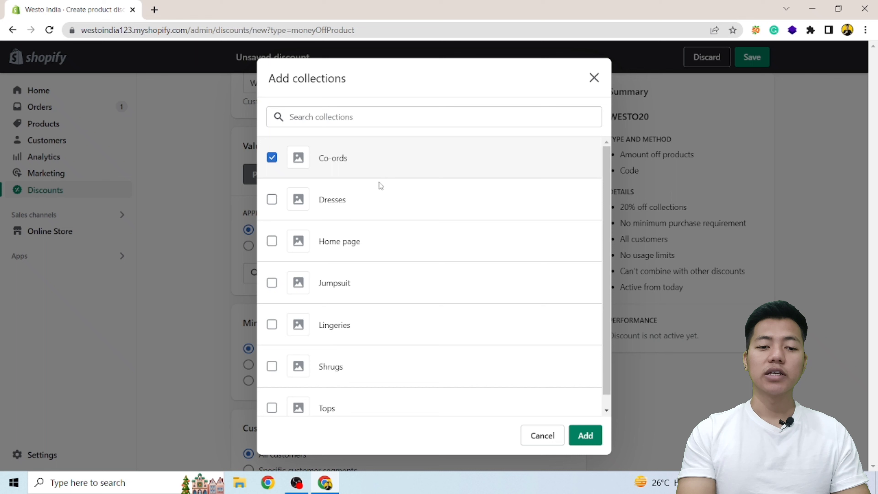
left_click(378, 208)
left_click(380, 254)
left_click(387, 298)
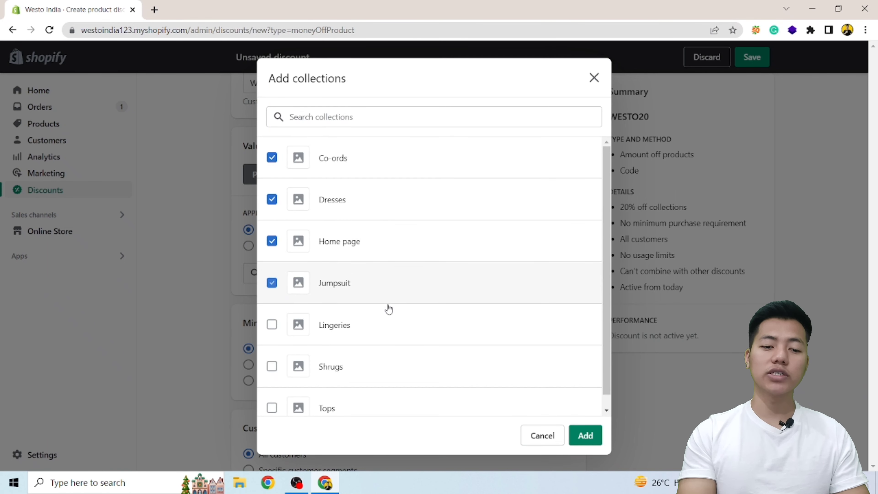
left_click(393, 343)
left_click(393, 377)
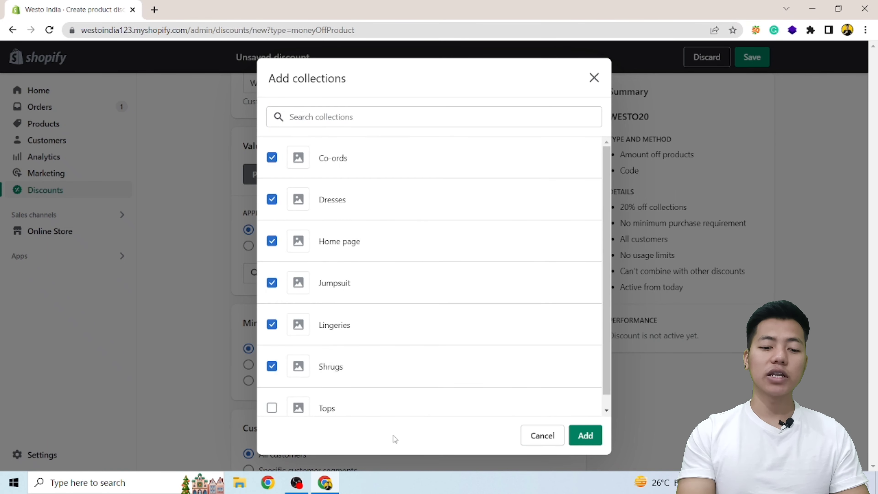
left_click(403, 412)
scroll(404, 413, "down", 1)
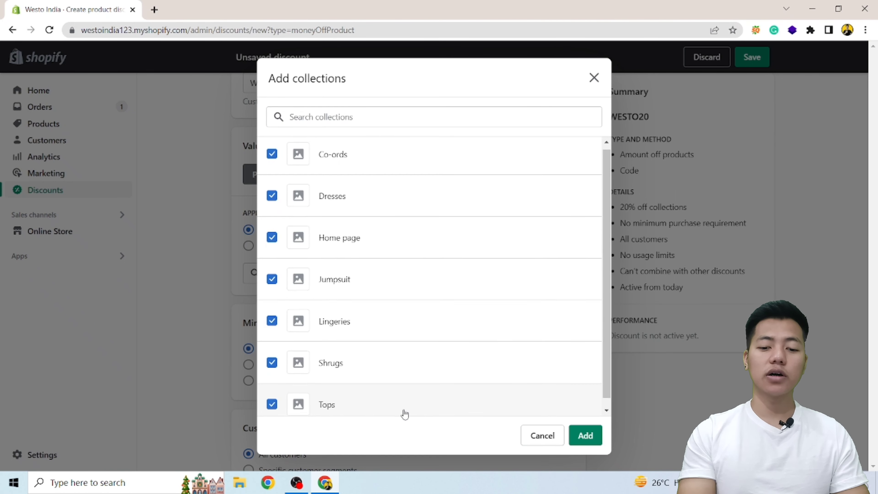
left_click(596, 436)
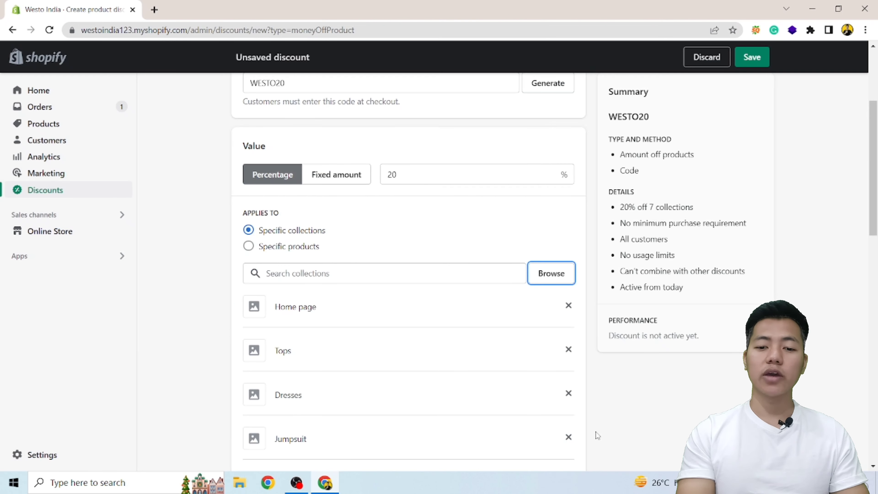
Require a minimum purchase amount of ₹2000 for the discount.
scroll(380, 263, "down", 5)
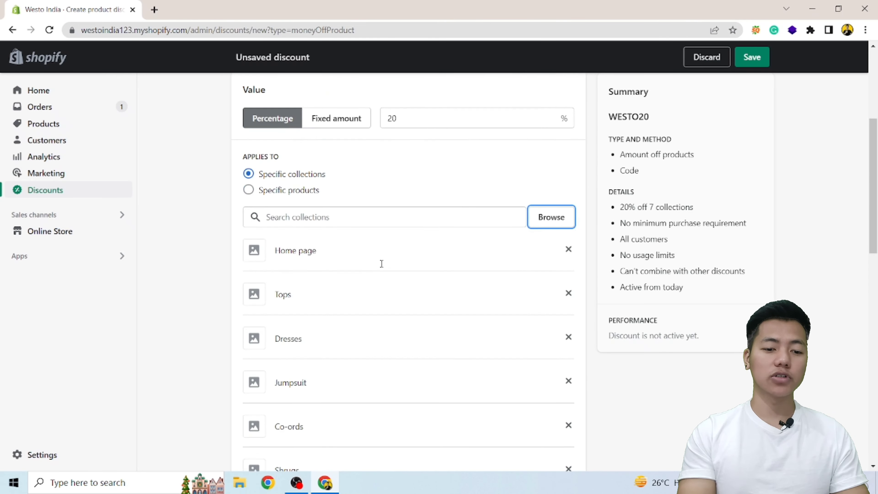
scroll(381, 263, "down", 5)
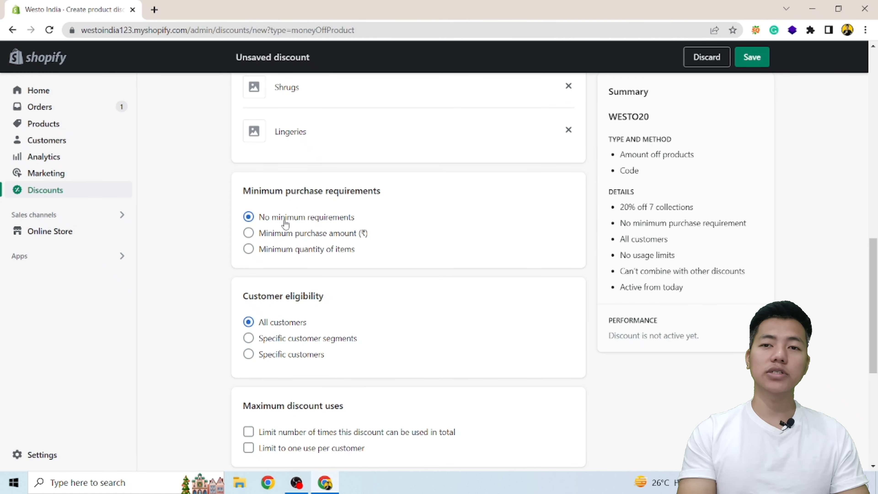
left_click(249, 233)
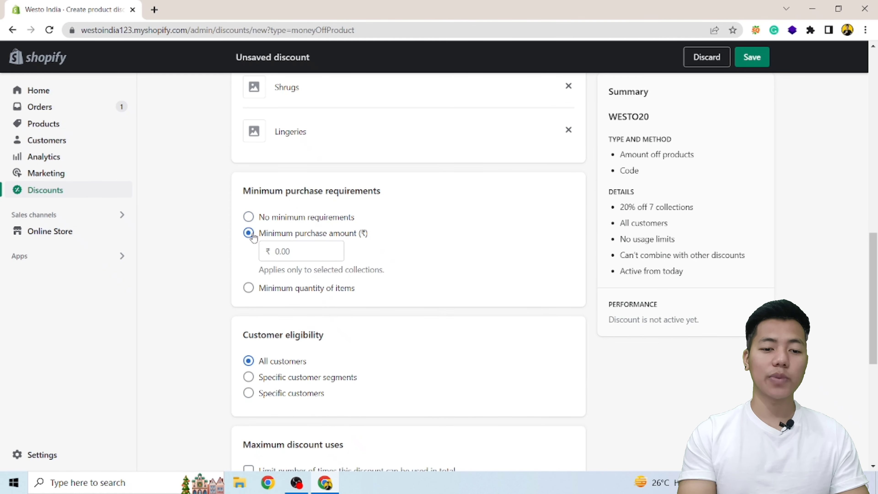
left_click(297, 244)
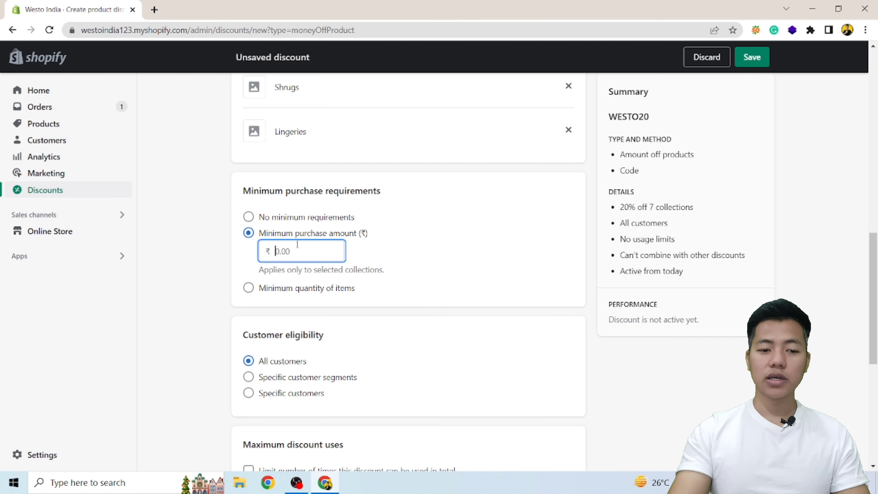
type("2500")
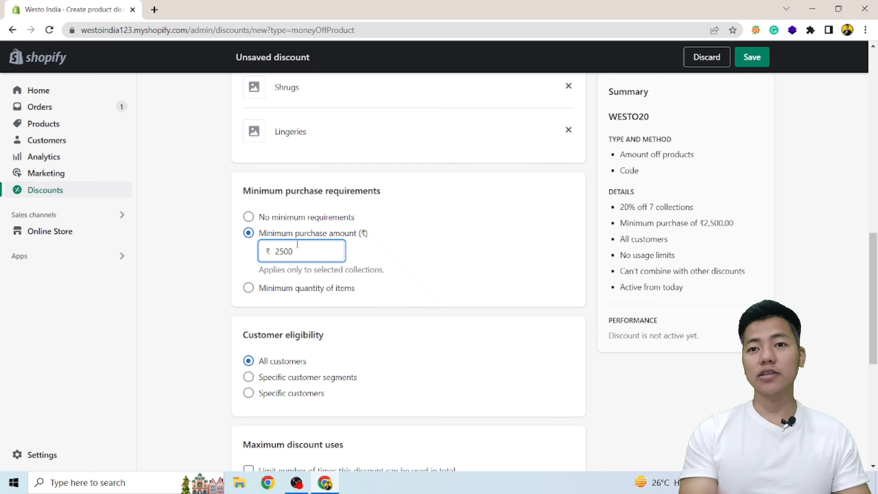
key("BackSpace")
key("BackSpace")
key("BackSpace")
type("000")
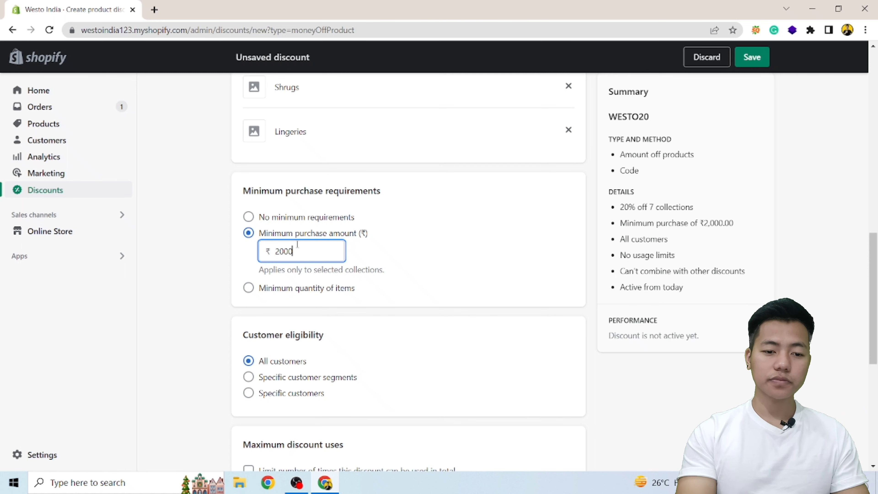
scroll(411, 278, "down", 1)
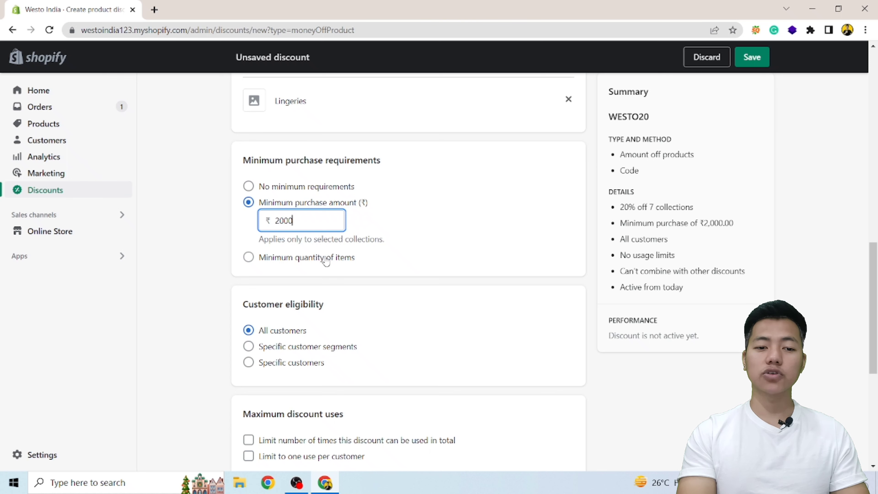
left_click(324, 258)
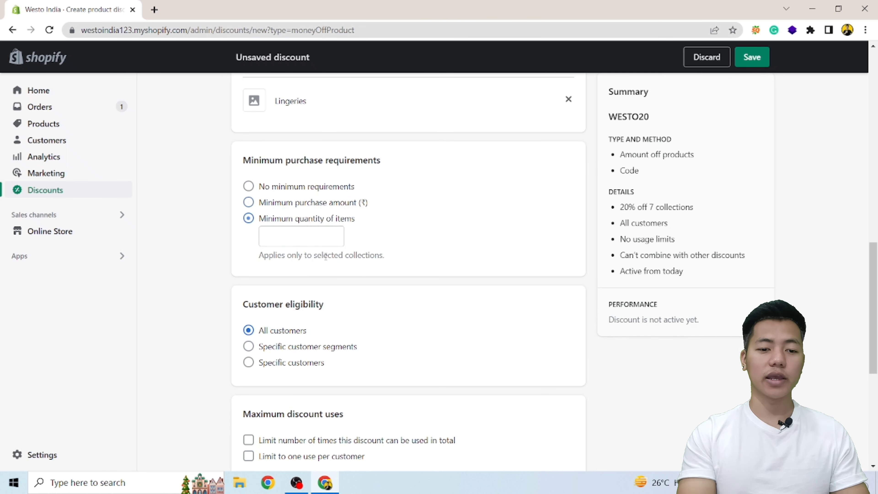
left_click(248, 202)
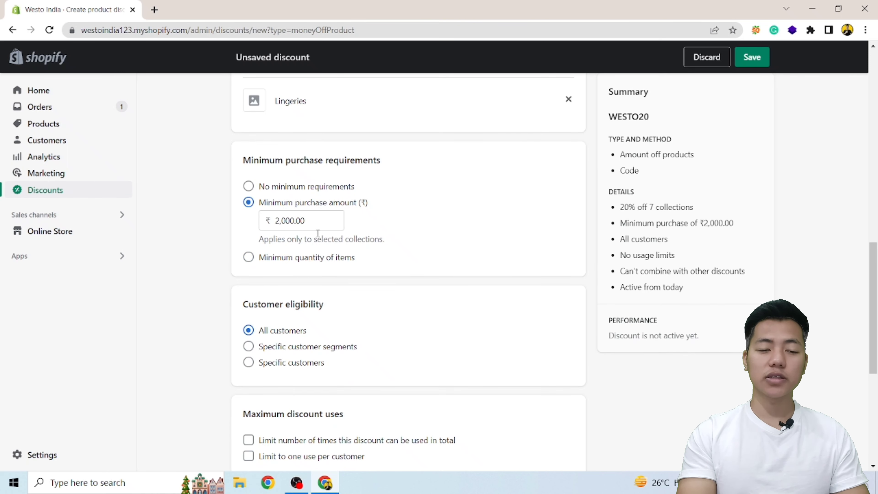
scroll(379, 240, "down", 2)
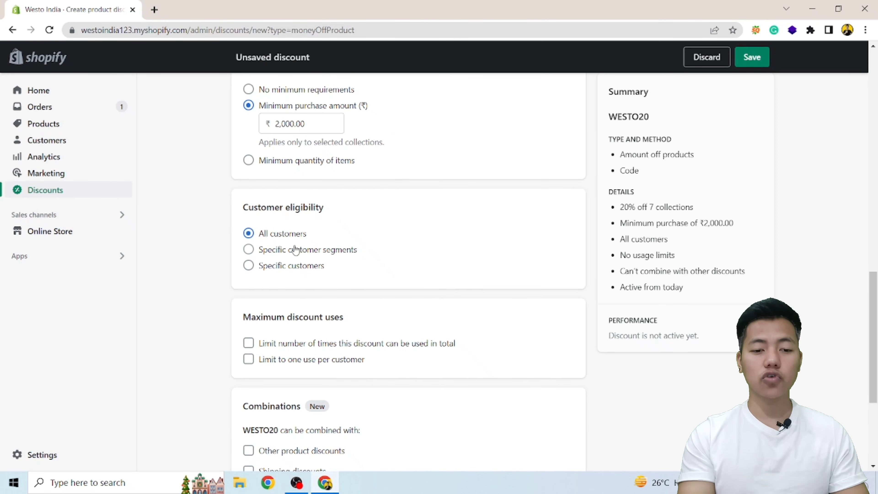
left_click(249, 266)
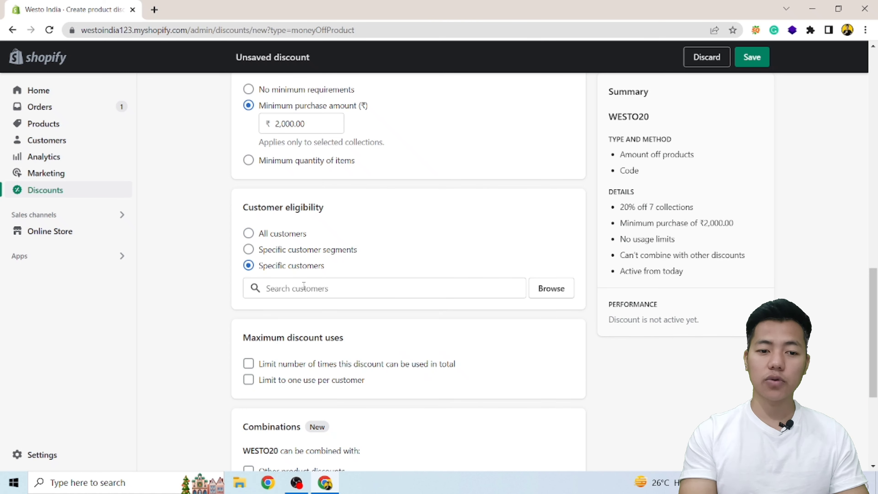
left_click(316, 289)
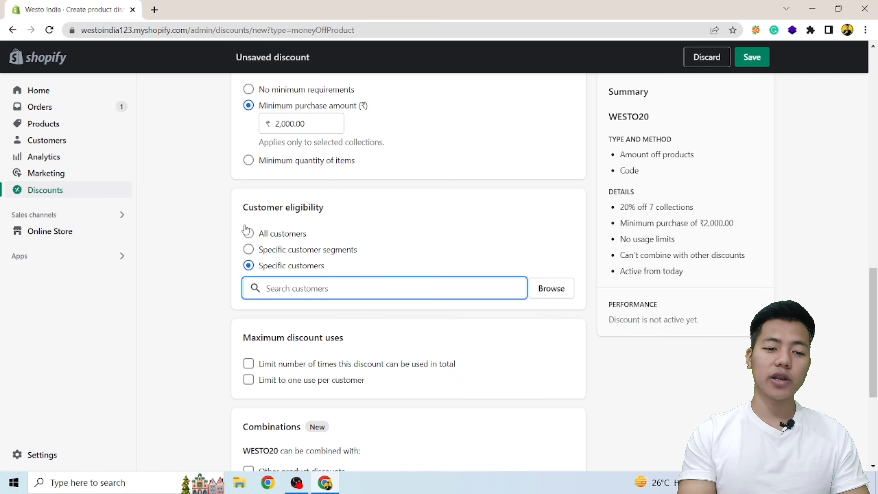
left_click(248, 233)
Enable the limit on the total number of discount uses and limit the discount to one use per customer.
scroll(349, 261, "down", 2)
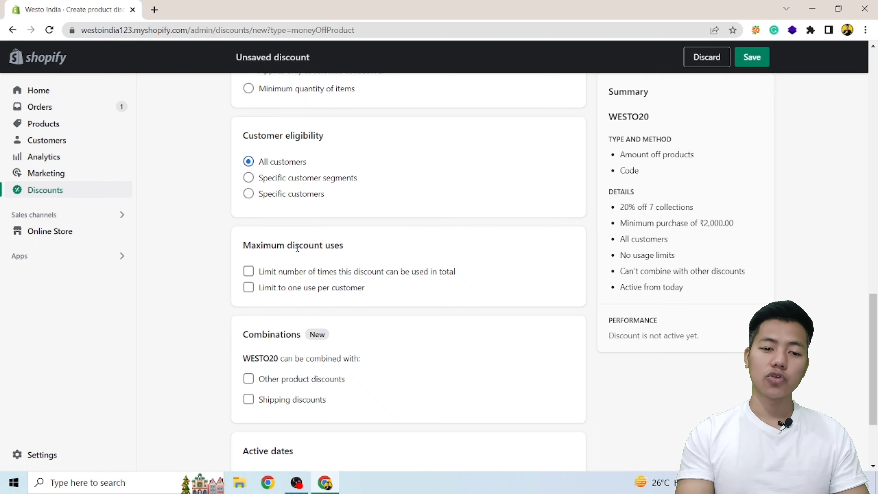
left_click(248, 273)
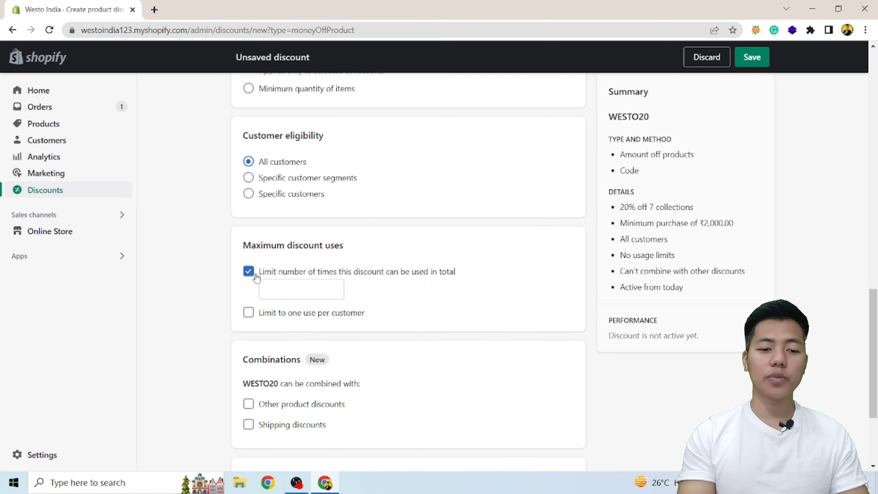
left_click(248, 313)
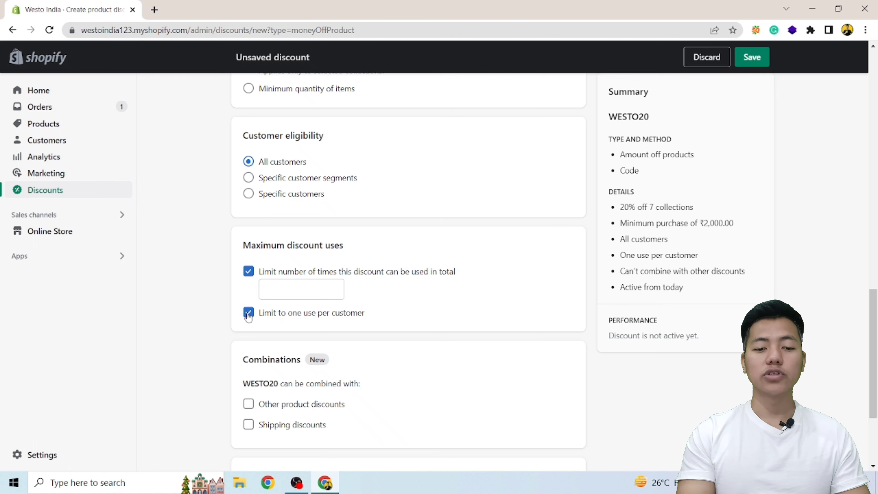
Turn off the limit on the total number of times the discount can be used.
left_click(248, 271)
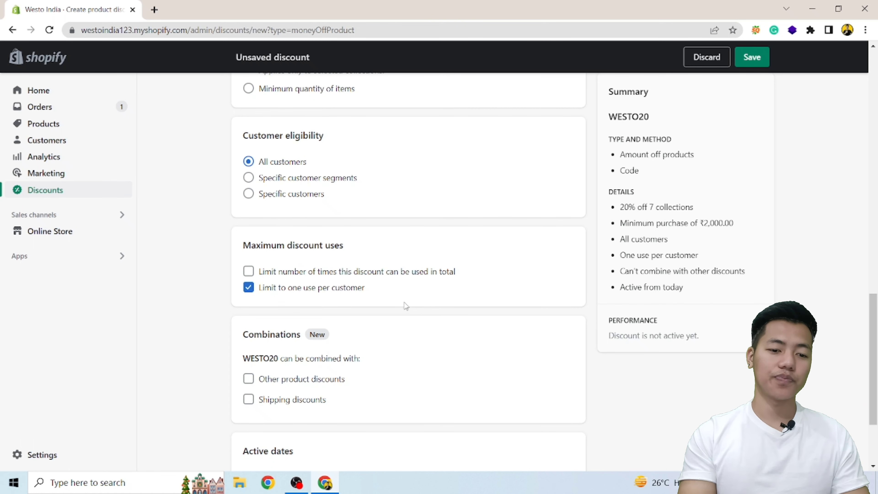
scroll(457, 280, "down", 3)
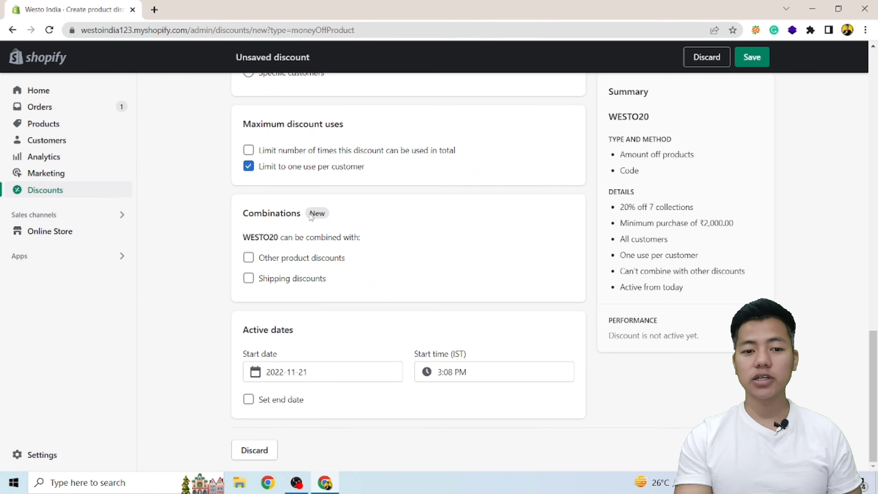
left_click_drag(311, 216, 335, 211)
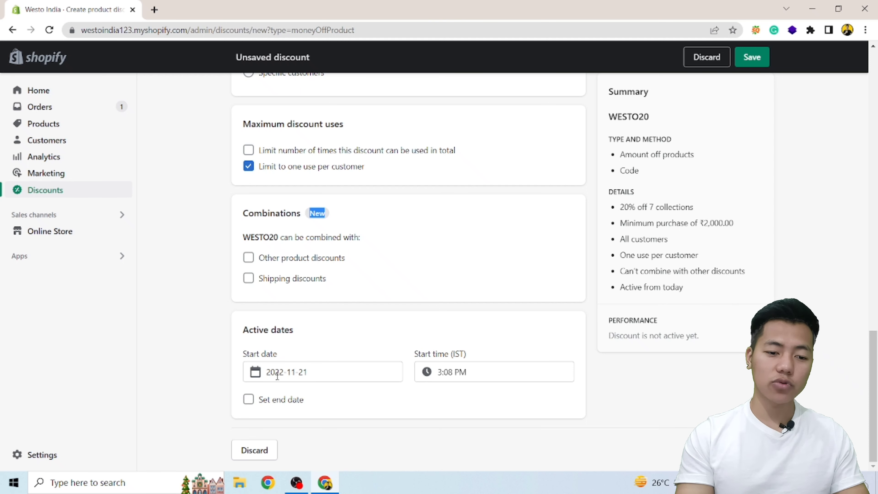
Give the discount an end date of 2022-11-26 and save the discount.
left_click(248, 399)
scroll(285, 410, "down", 1)
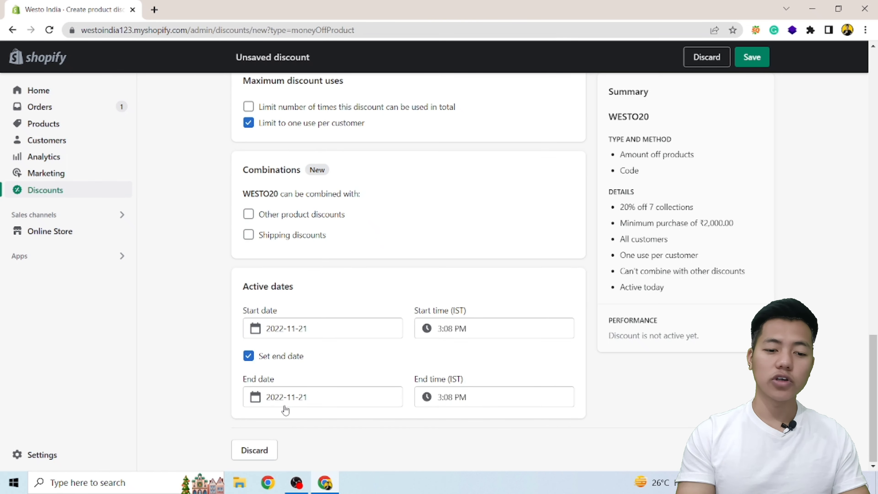
left_click(312, 401)
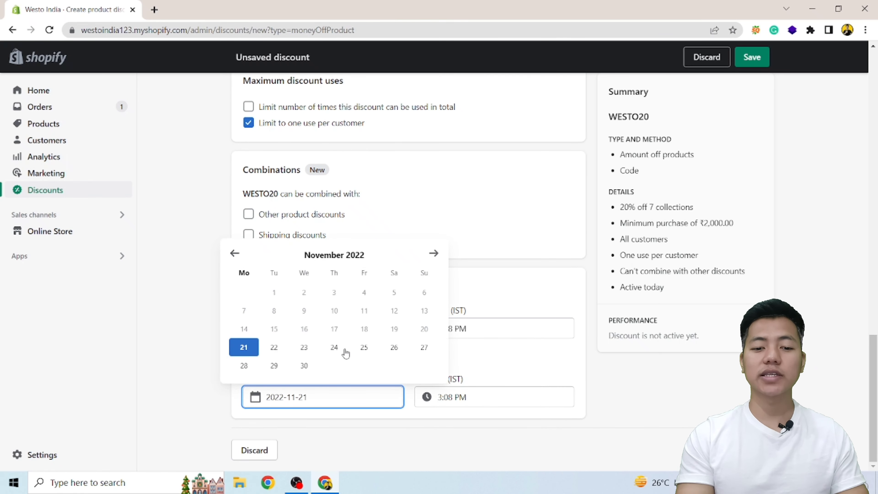
left_click(395, 348)
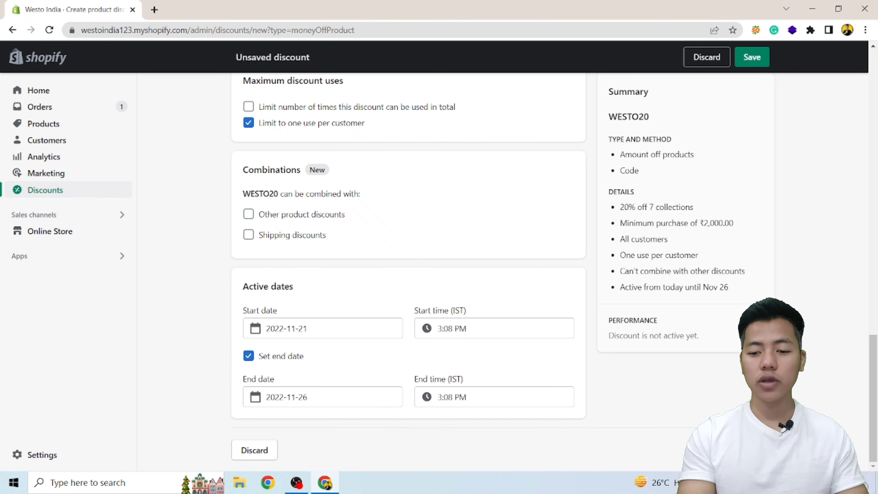
key("ctrl+s")
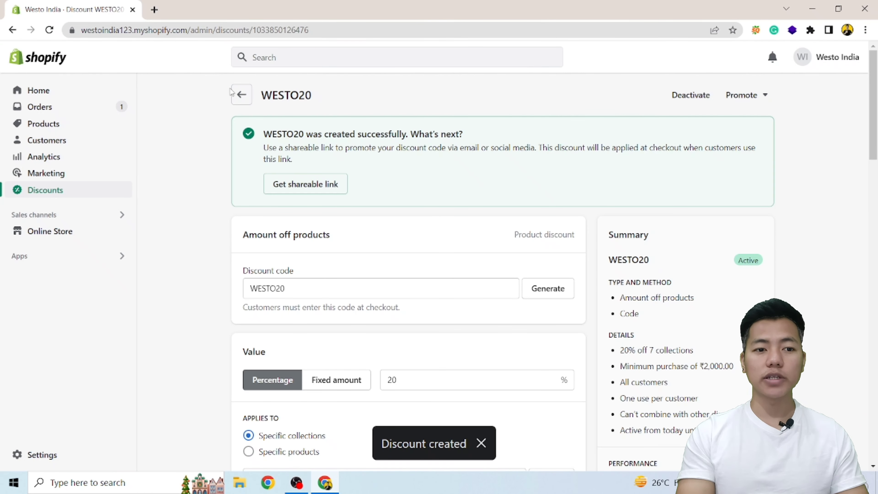
Open the Westo India storefront at westo.in in a new browser tab.
left_click(158, 12)
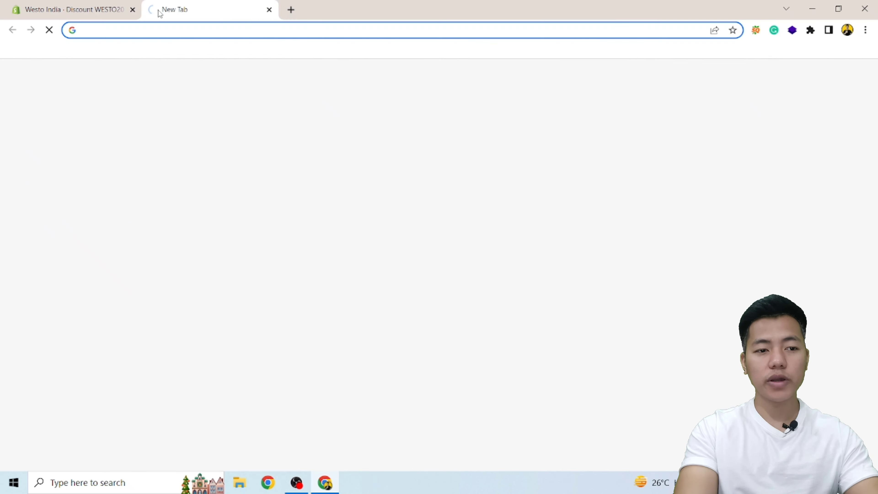
type("WES")
key("Return")
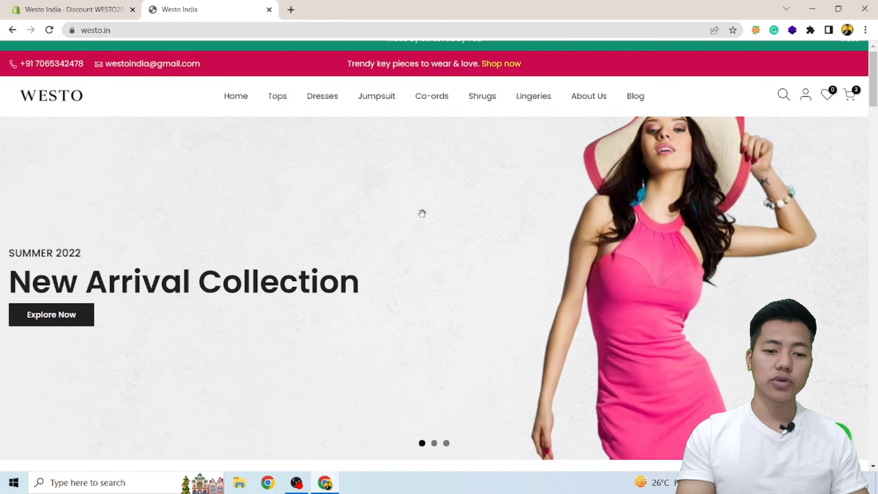
Add the Shirt Dress White in size Extra Small from the Trending products to the cart.
scroll(422, 213, "down", 20)
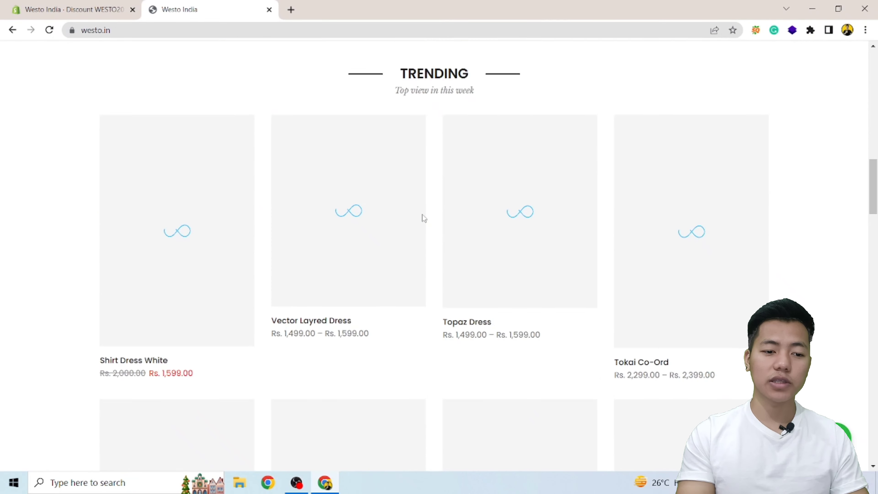
scroll(423, 217, "down", 3)
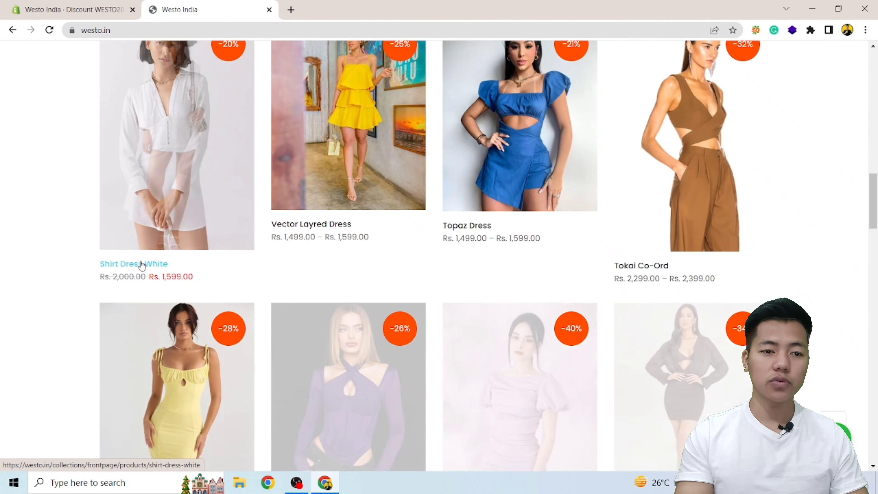
left_click(142, 265)
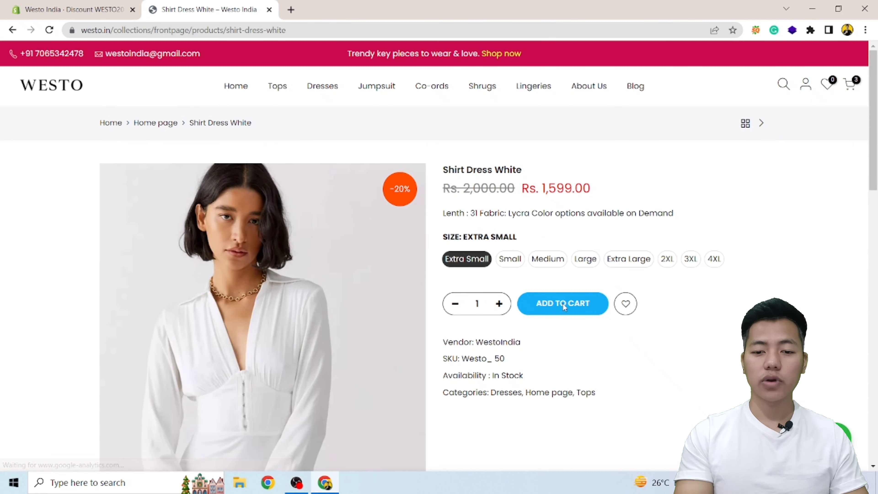
left_click(563, 329)
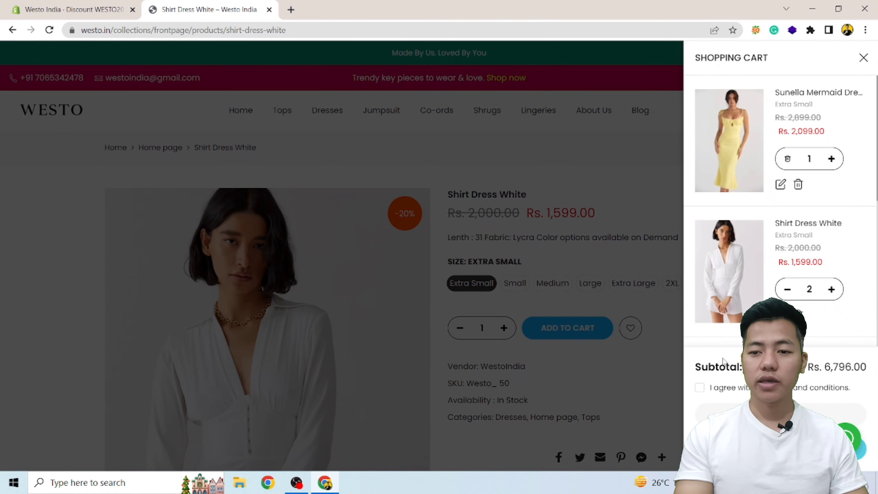
Remove the Sunella Mermaid dress from the shopping cart and proceed to checkout with the Shirt Dress White.
left_click(787, 158)
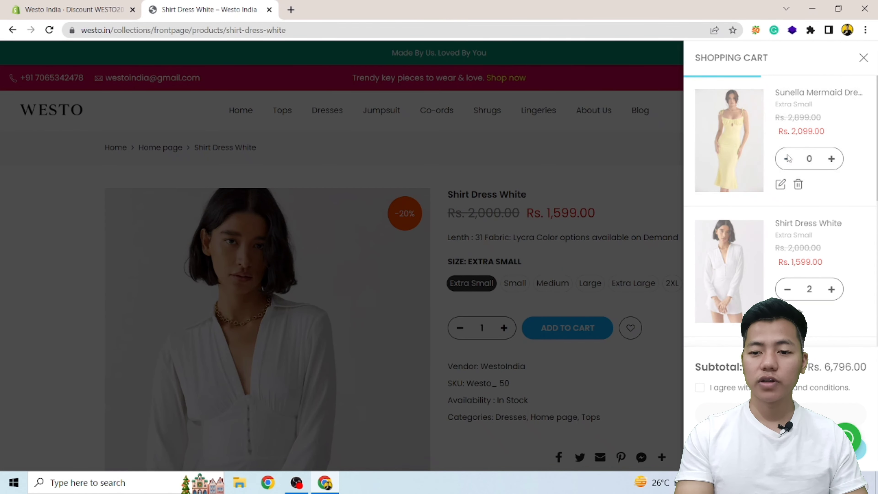
left_click(787, 289)
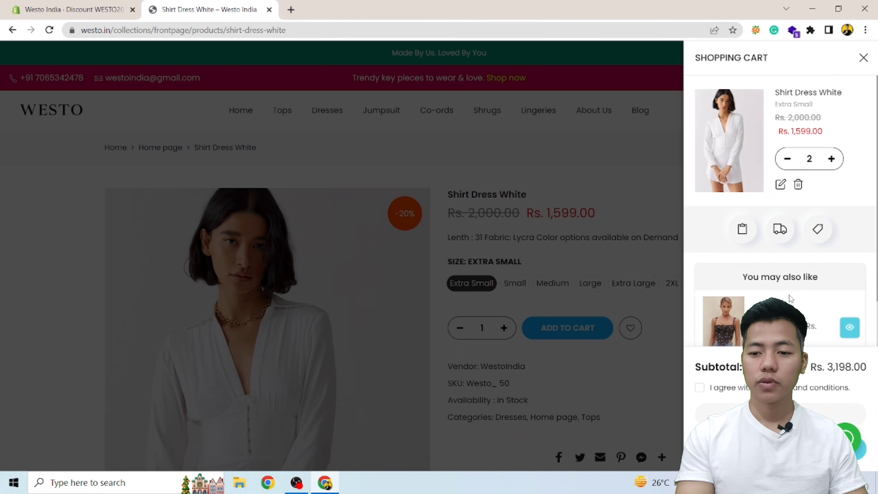
scroll(787, 246, "down", 2)
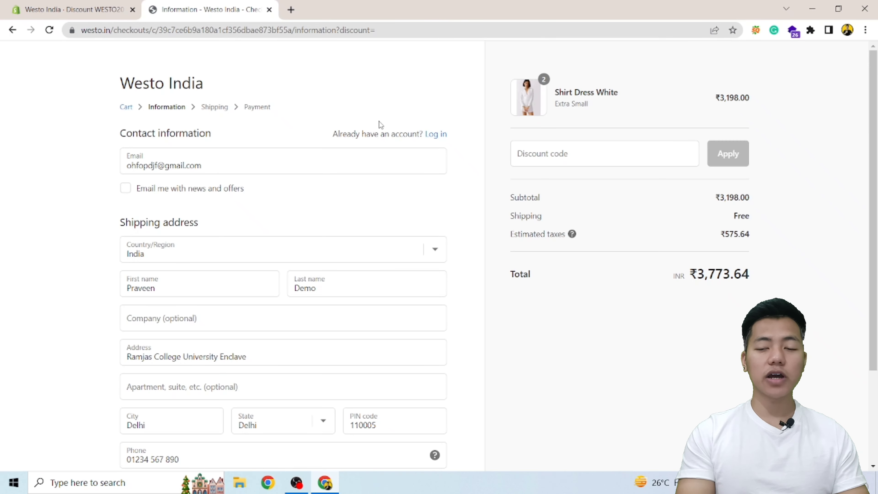
Apply the discount code WESTO20 to the checkout order and check the reduction on the Shirt Dress White.
left_click(578, 158)
type("WESTO20")
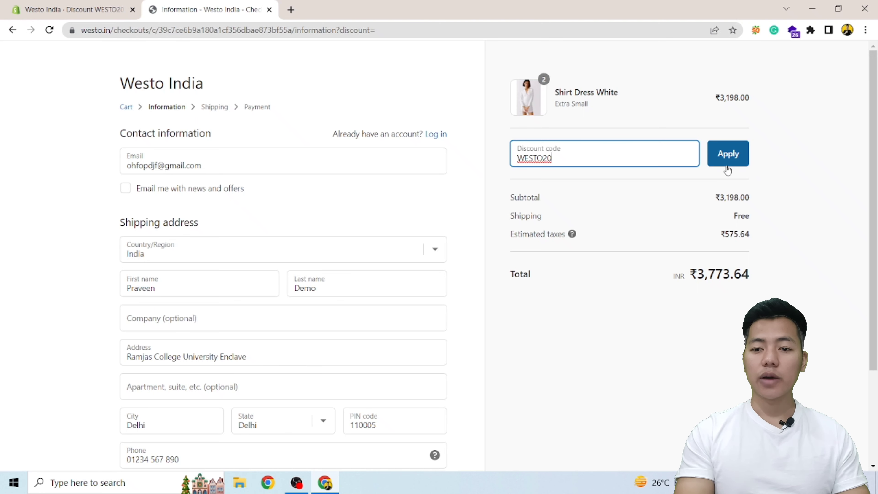
left_click(729, 155)
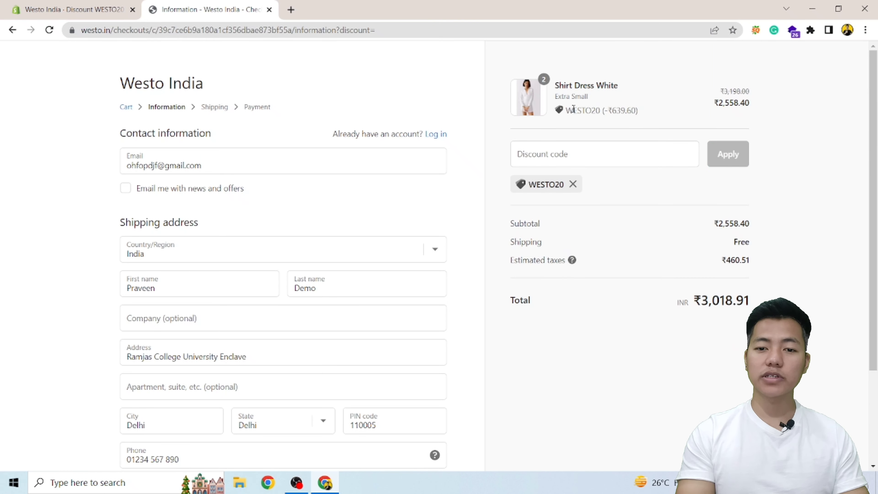
left_click_drag(601, 111, 658, 115)
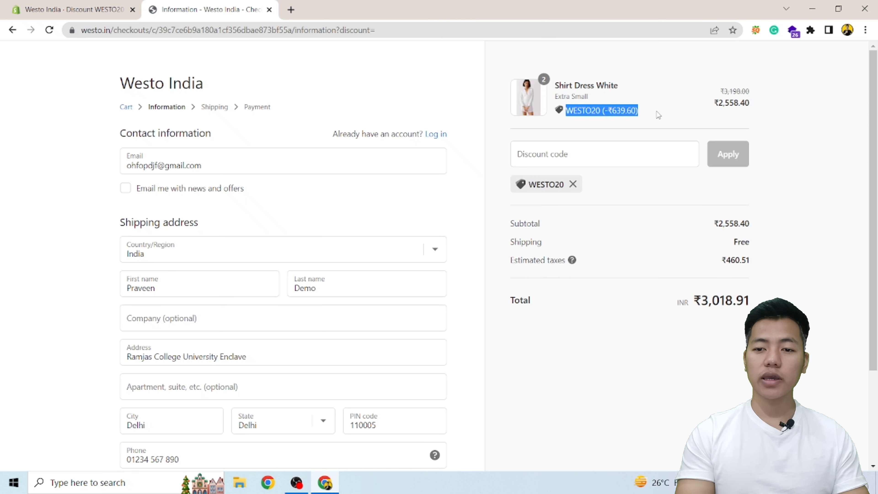